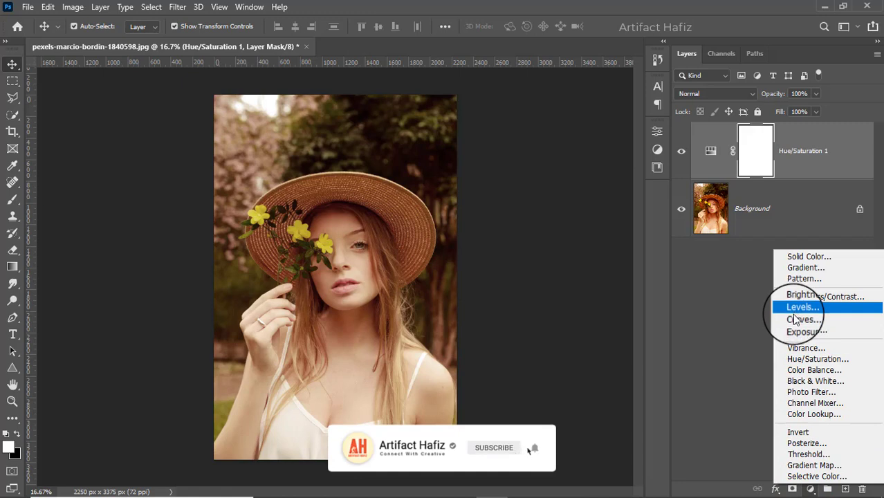
Step: Add a Curves adjustment layer and shape a slight S-curve with a lowered shadow point and a raised highlight point
{"action": "left_click", "coordinate": [794, 319]}
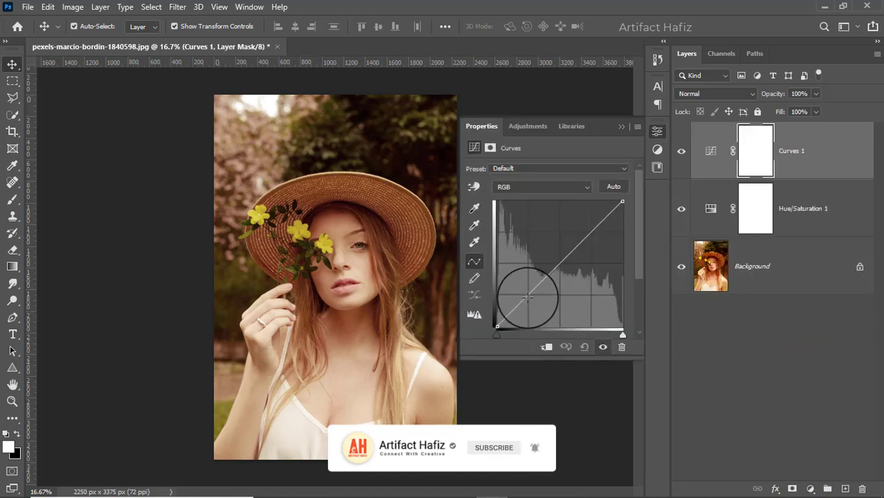
{"action": "left_click", "coordinate": [527, 296]}
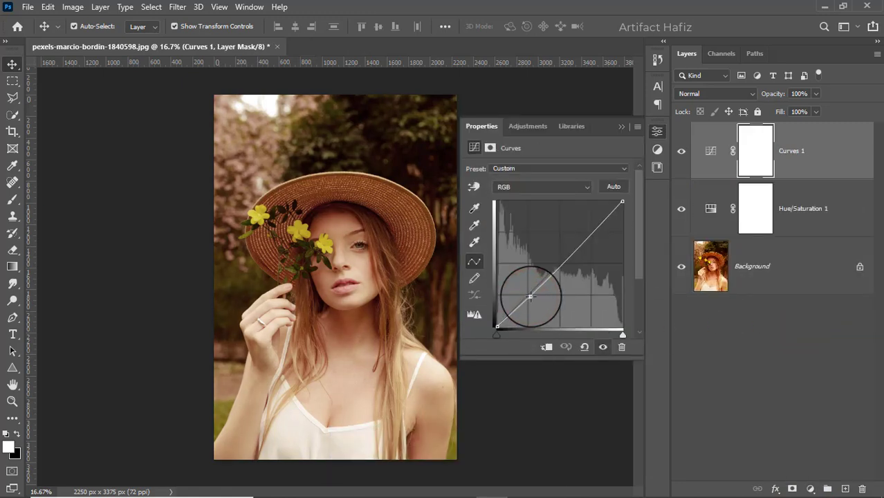
{"action": "left_click_drag", "start_coordinate": [590, 233], "coordinate": [592, 230]}
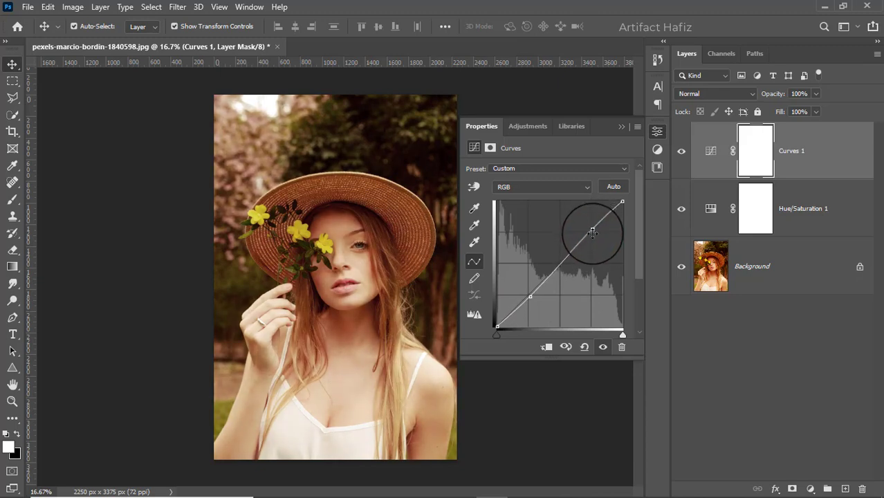
{"action": "left_click", "coordinate": [622, 126]}
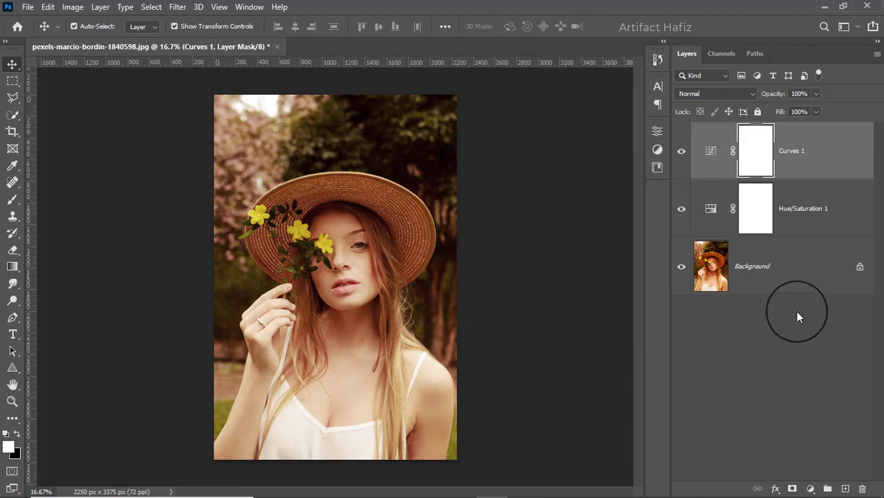
Step: Add a Brightness/Contrast adjustment layer above the Curves layer and set Brightness to -34
{"action": "left_click", "coordinate": [810, 489]}
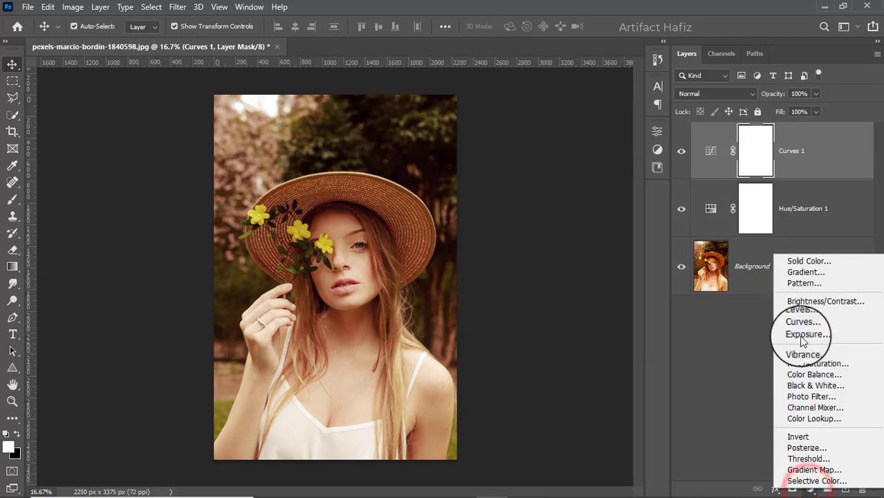
{"action": "left_click", "coordinate": [797, 301]}
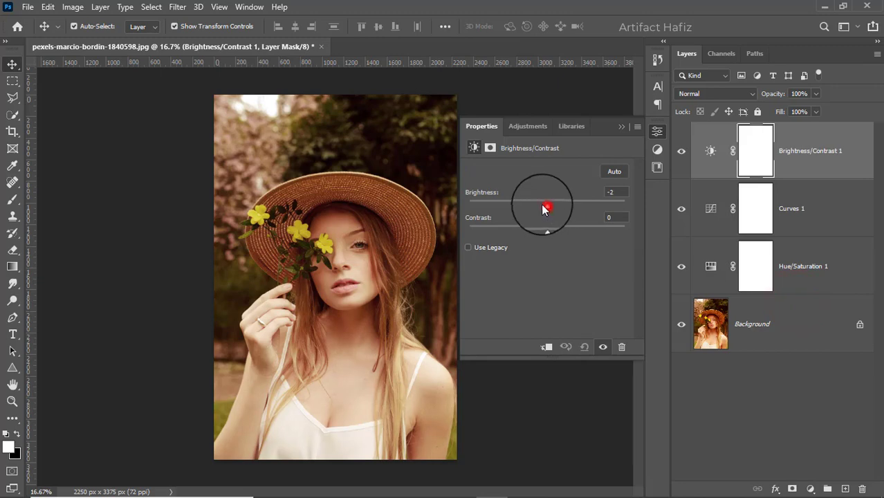
{"action": "left_click_drag", "start_coordinate": [545, 209], "coordinate": [528, 206]}
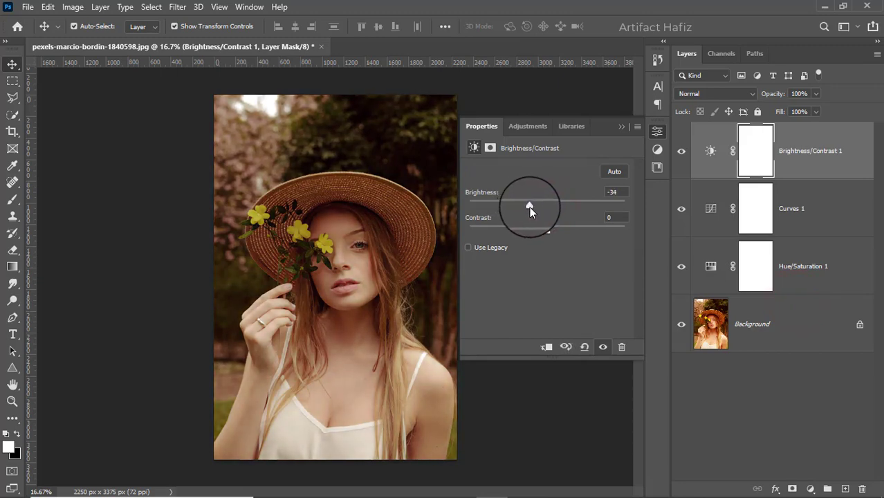
{"action": "left_click", "coordinate": [618, 126]}
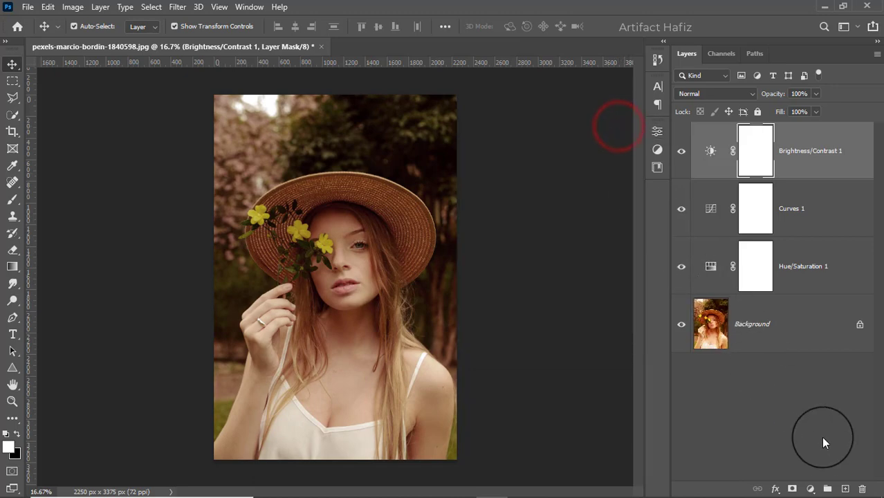
Step: Add a Color Lookup adjustment layer using the 3D LUT Fuji ETERNA 250D Kodak 2395 (by Adobe).cube
{"action": "left_click", "coordinate": [811, 489]}
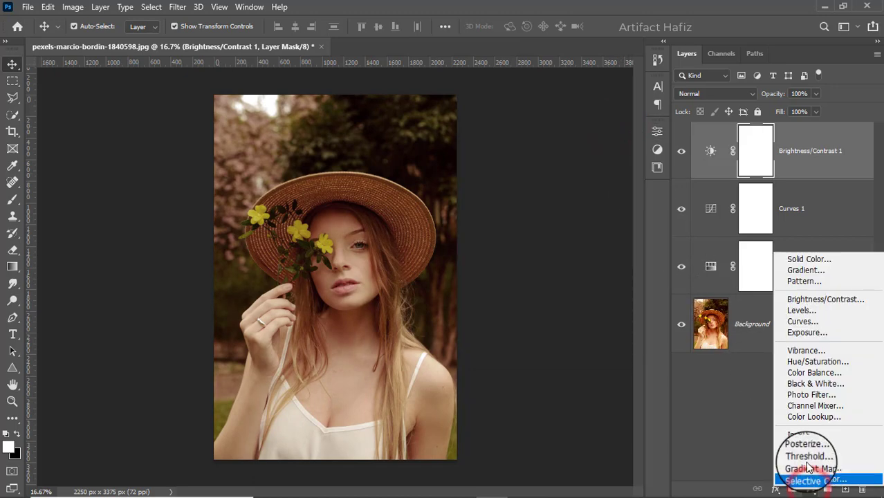
{"action": "left_click", "coordinate": [795, 417]}
{"action": "left_click", "coordinate": [556, 172]}
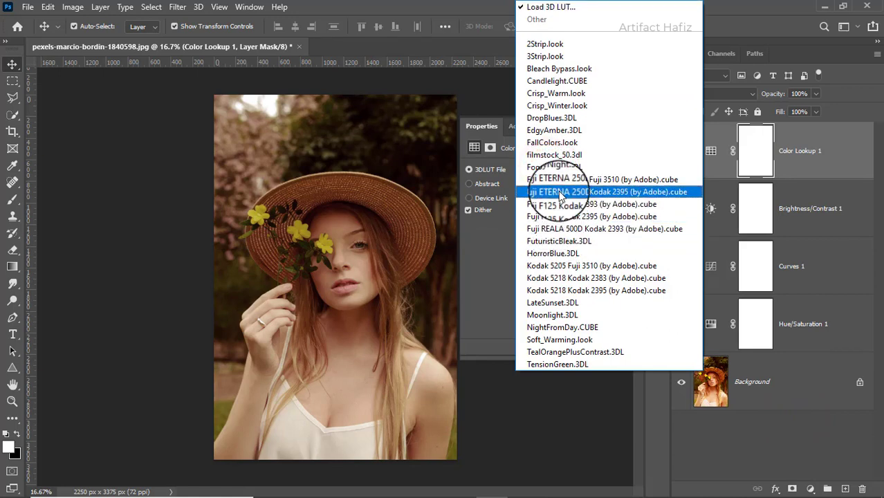
{"action": "left_click", "coordinate": [559, 193]}
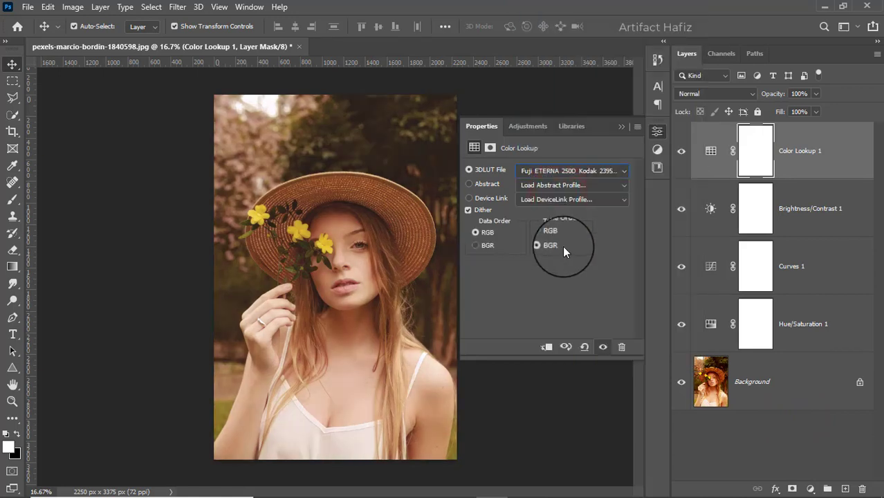
{"action": "left_click", "coordinate": [622, 128]}
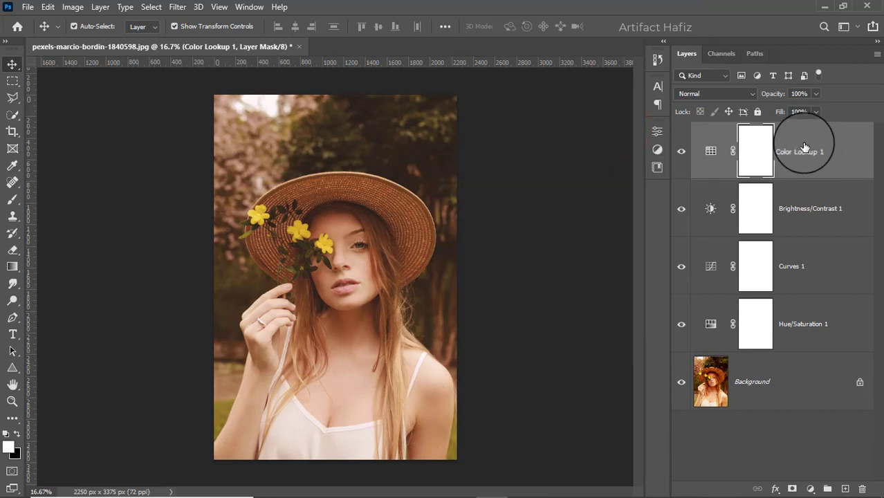
Step: Stamp all visible layers into a new layer on top and convert it for smart filters
{"action": "key", "text": "ctrl+alt+shift+e"}
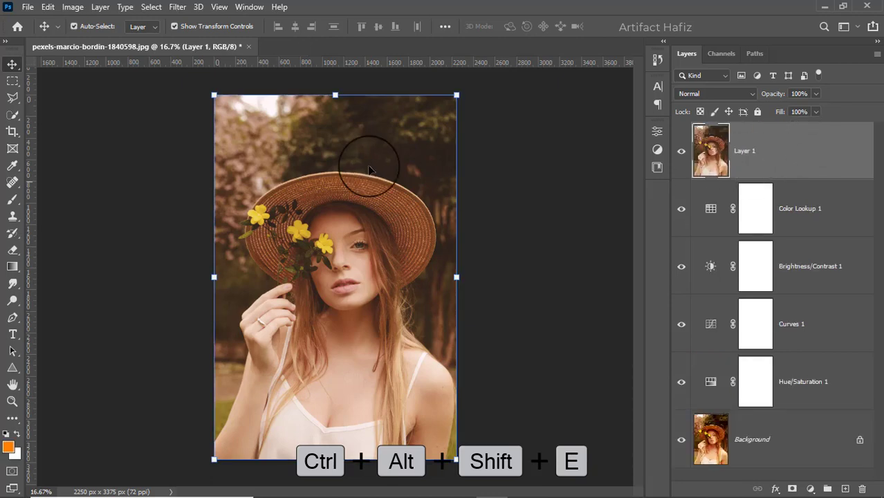
{"action": "left_click", "coordinate": [174, 8]}
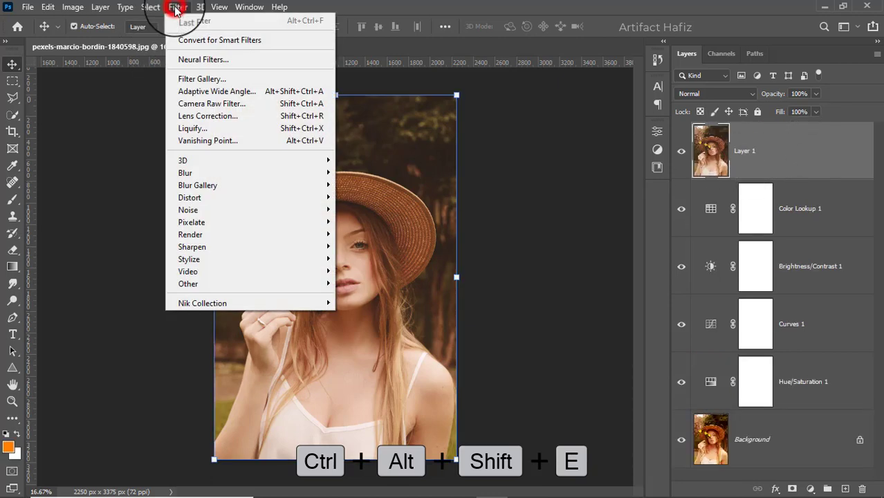
{"action": "left_click", "coordinate": [185, 40]}
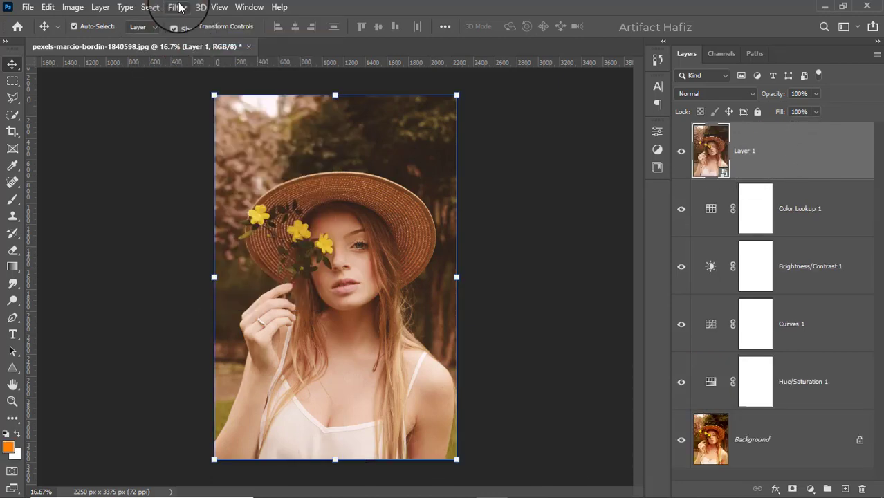
Step: In the Camera Raw Filter, set Exposure to -0.20, Highlights to -100, Shadows to +63, Whites to +47 and Blacks to +6
{"action": "left_click", "coordinate": [178, 7]}
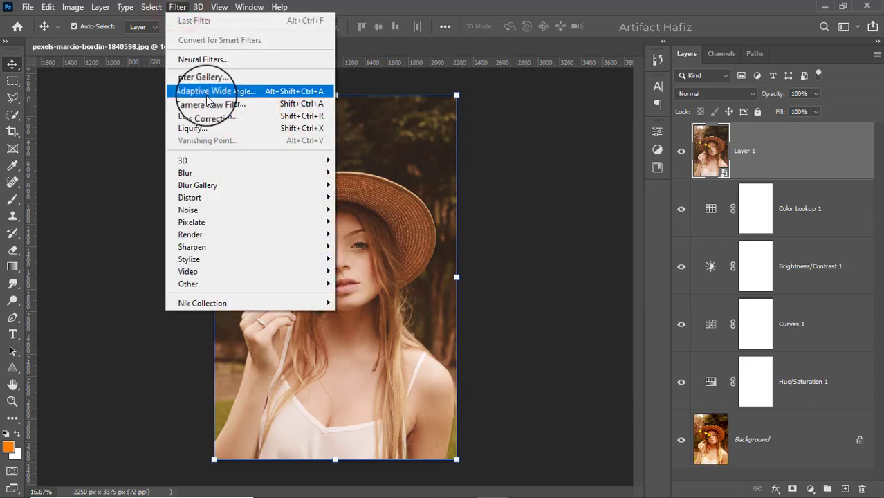
{"action": "left_click", "coordinate": [209, 104]}
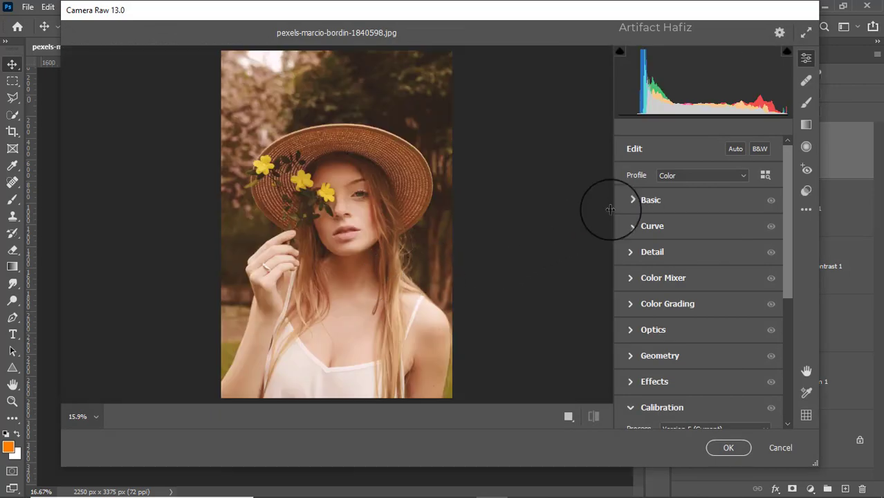
{"action": "left_click", "coordinate": [624, 204]}
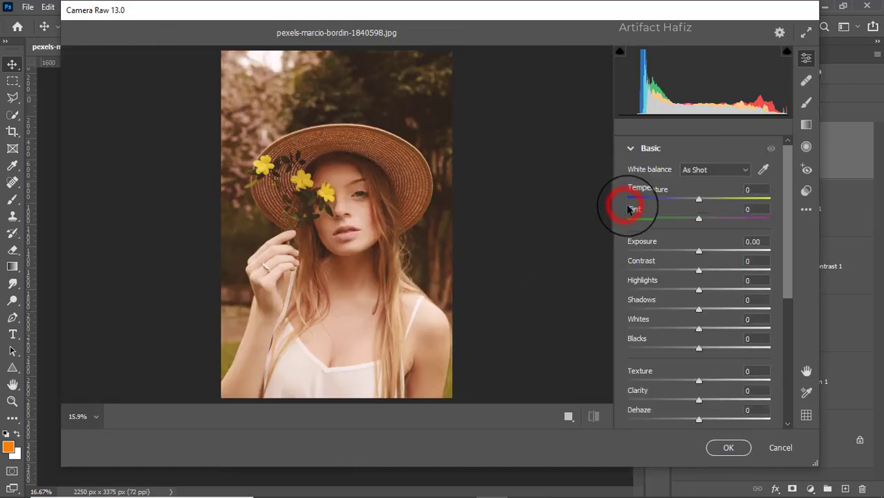
{"action": "left_click", "coordinate": [698, 252]}
{"action": "left_click_drag", "start_coordinate": [698, 252], "coordinate": [694, 253]}
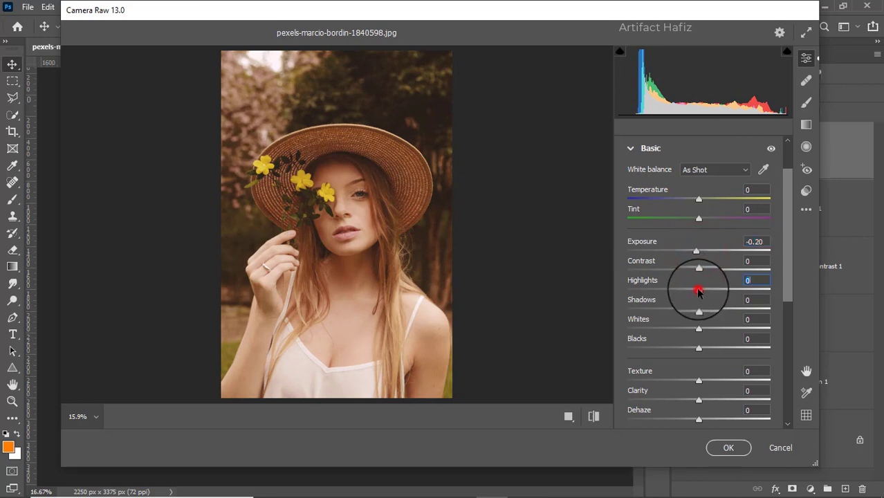
{"action": "left_click_drag", "start_coordinate": [698, 292], "coordinate": [583, 296]}
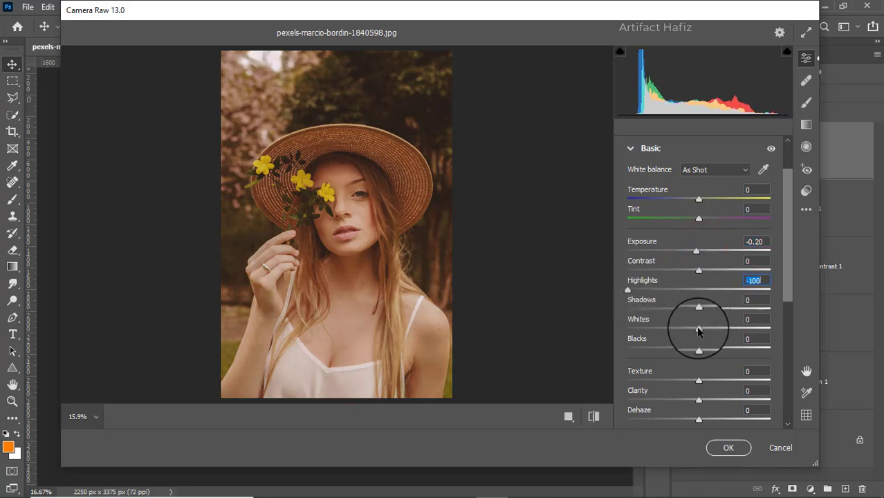
{"action": "left_click_drag", "start_coordinate": [699, 330], "coordinate": [743, 310]}
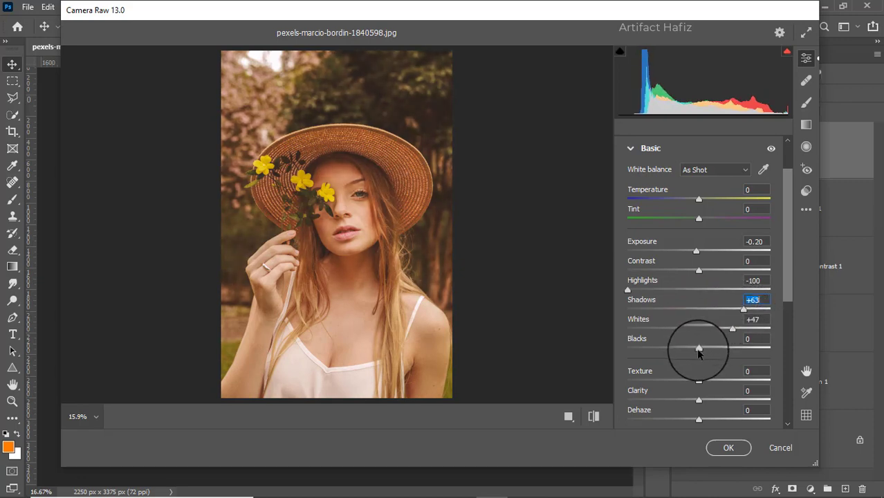
{"action": "mouse_move", "coordinate": [699, 349]}
{"action": "left_mouse_down"}
{"action": "mouse_move", "coordinate": [723, 351]}
{"action": "mouse_move", "coordinate": [663, 348]}
{"action": "mouse_move", "coordinate": [704, 348]}
{"action": "left_mouse_up"}
Step: Set Texture to -3, Clarity to +19, Dehaze to +4 and Vibrance to +1 in the Basic adjustments
{"action": "scroll", "coordinate": [716, 306], "scroll_direction": "down", "scroll_amount": 1}
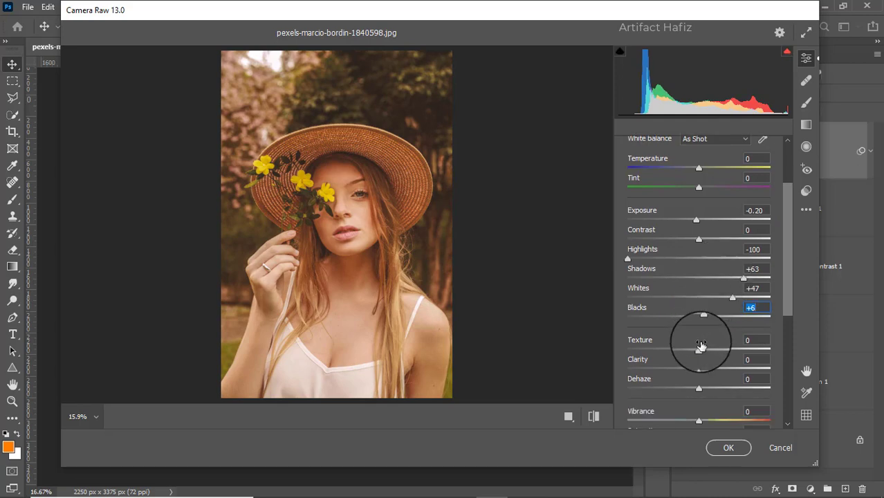
{"action": "mouse_move", "coordinate": [700, 350]}
{"action": "left_mouse_down"}
{"action": "mouse_move", "coordinate": [667, 352]}
{"action": "mouse_move", "coordinate": [700, 350]}
{"action": "left_mouse_up"}
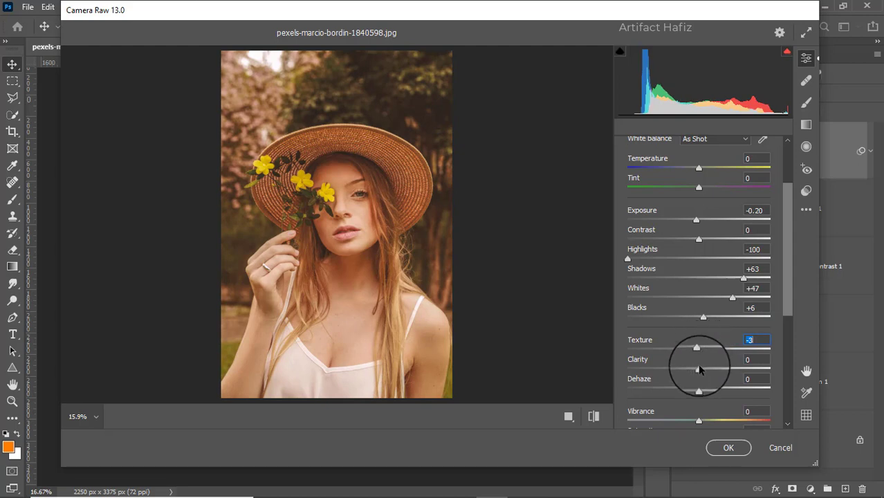
{"action": "mouse_move", "coordinate": [699, 370]}
{"action": "left_mouse_down"}
{"action": "mouse_move", "coordinate": [740, 366]}
{"action": "mouse_move", "coordinate": [695, 369]}
{"action": "mouse_move", "coordinate": [720, 361]}
{"action": "mouse_move", "coordinate": [712, 367]}
{"action": "left_mouse_up"}
{"action": "scroll", "coordinate": [717, 339], "scroll_direction": "down", "scroll_amount": 3}
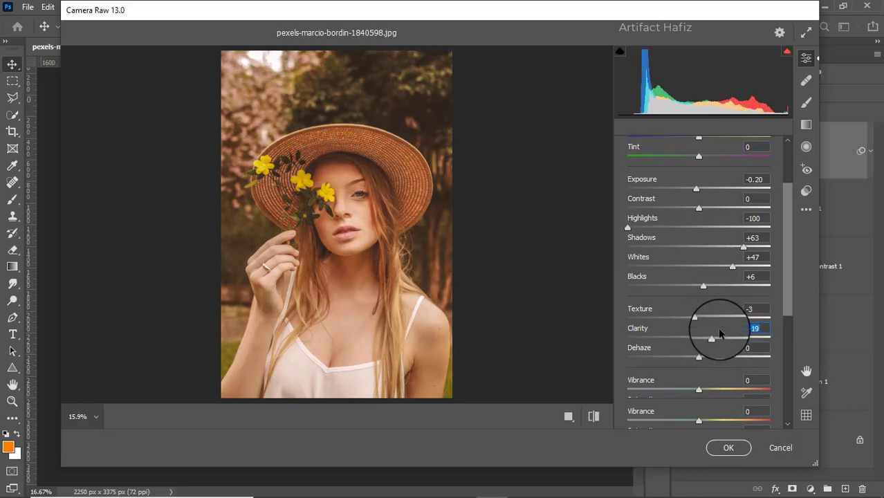
{"action": "mouse_move", "coordinate": [697, 296]}
{"action": "left_mouse_down"}
{"action": "mouse_move", "coordinate": [740, 294]}
{"action": "mouse_move", "coordinate": [667, 296]}
{"action": "mouse_move", "coordinate": [728, 294]}
{"action": "mouse_move", "coordinate": [699, 296]}
{"action": "left_mouse_up"}
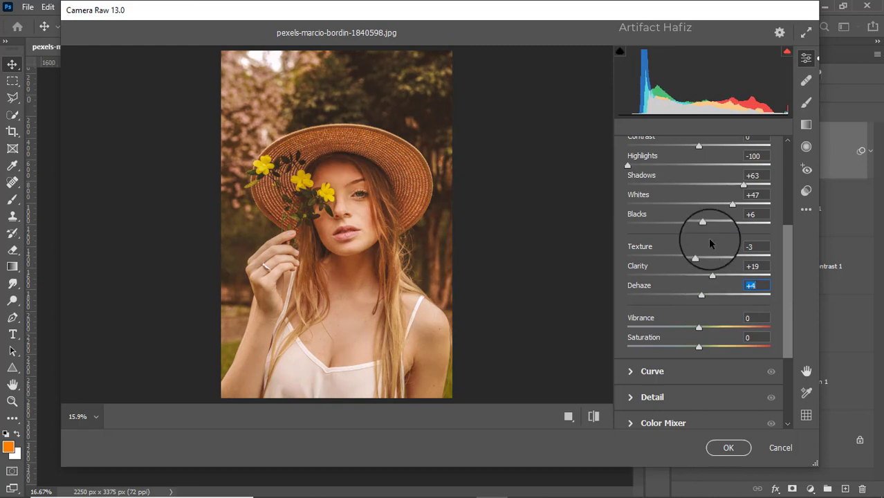
{"action": "scroll", "coordinate": [710, 243], "scroll_direction": "down", "scroll_amount": 2}
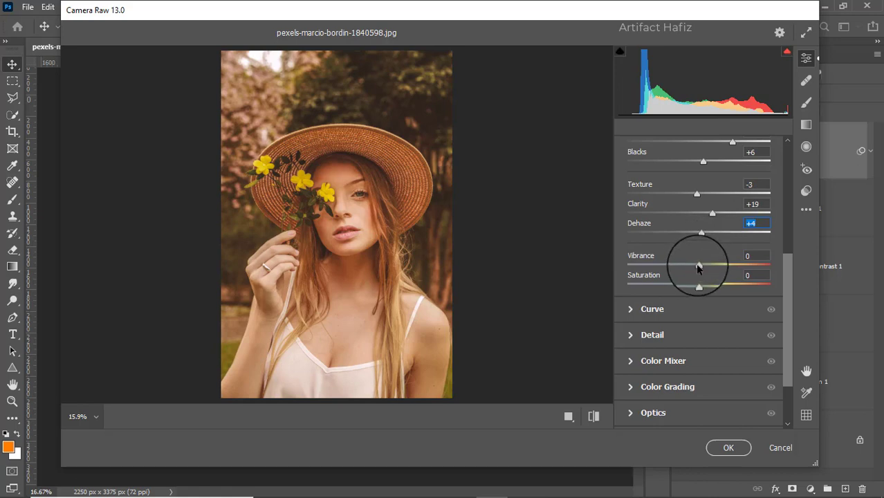
{"action": "left_click_drag", "start_coordinate": [698, 267], "coordinate": [699, 265]}
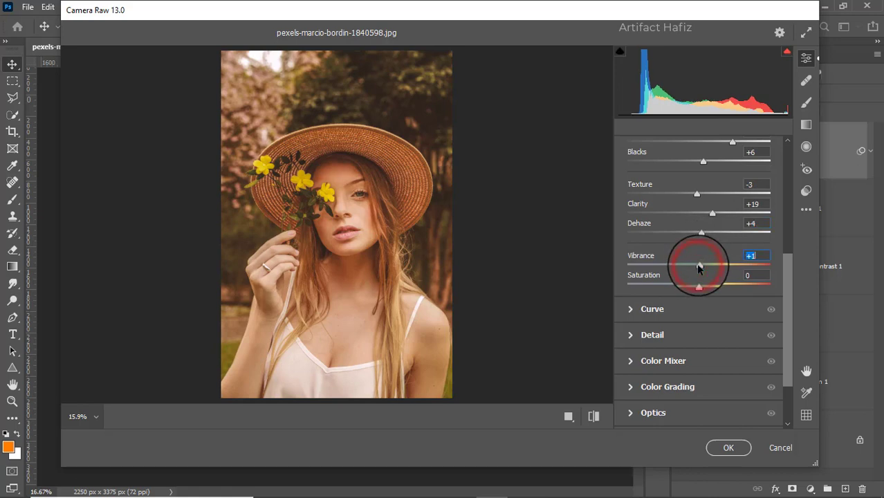
Step: Shape the RGB point curve with a shadow point at input 69, output 52 and a highlight point at input 210, output 205
{"action": "left_click", "coordinate": [640, 313]}
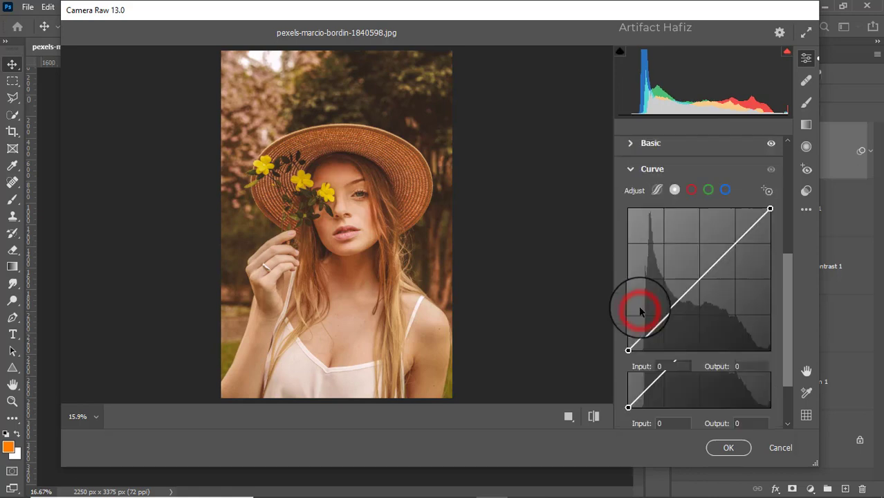
{"action": "left_click", "coordinate": [664, 317]}
{"action": "left_click_drag", "start_coordinate": [664, 317], "coordinate": [666, 322]}
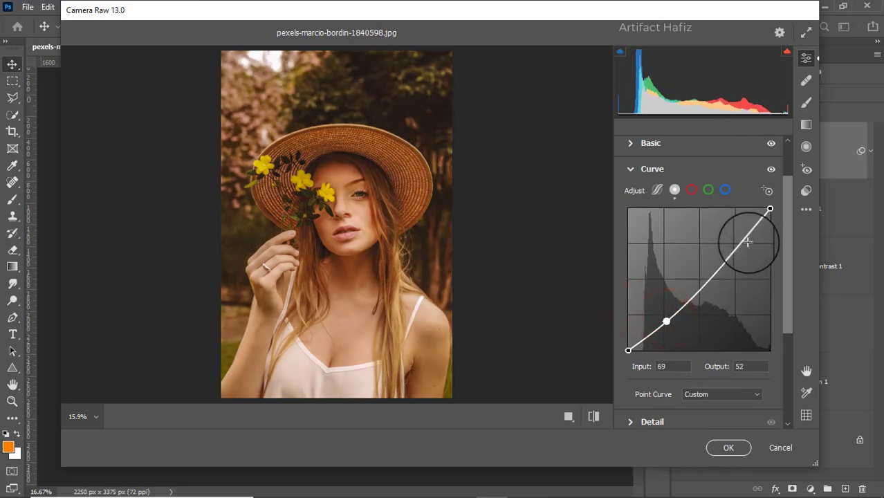
{"action": "left_click_drag", "start_coordinate": [748, 237], "coordinate": [745, 238]}
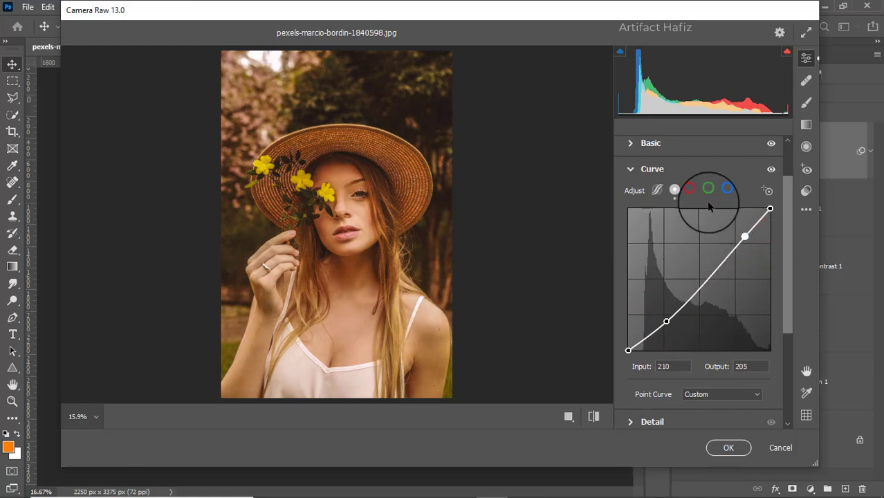
Step: Raise the black point of the blue channel curve to input 0, output 5
{"action": "left_click", "coordinate": [725, 189]}
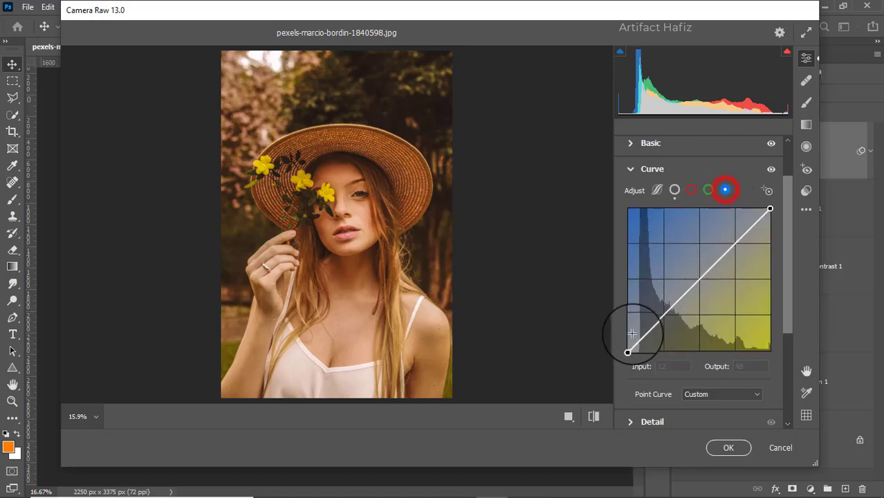
{"action": "left_click_drag", "start_coordinate": [628, 351], "coordinate": [613, 347]}
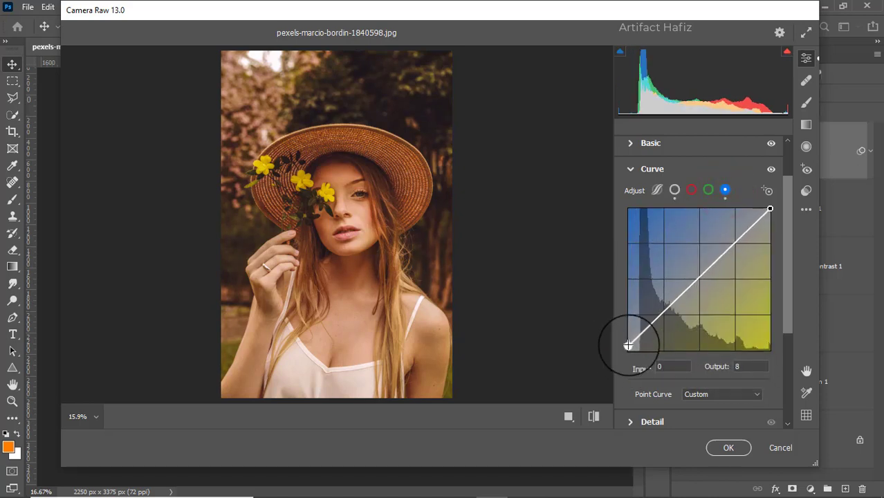
{"action": "left_click_drag", "start_coordinate": [629, 345], "coordinate": [627, 348]}
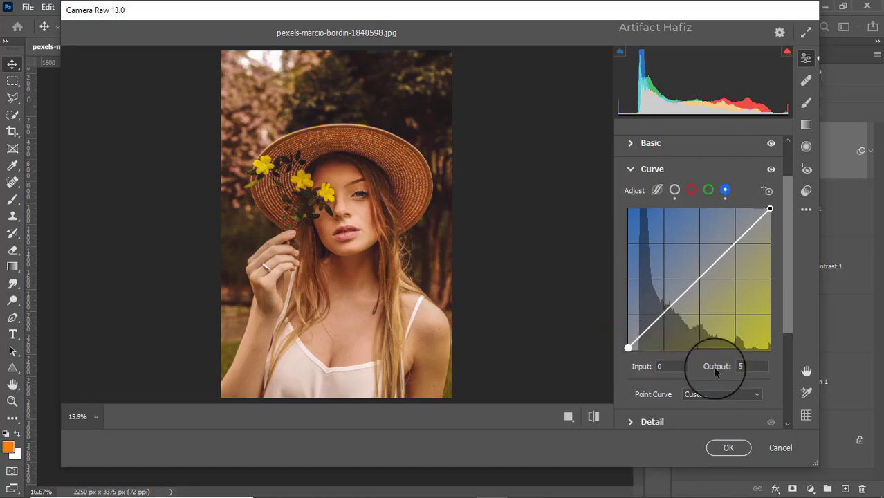
{"action": "left_click", "coordinate": [756, 366]}
Step: Set the Detail adjustments to Sharpening 10, Noise Reduction 12 and Color Noise Reduction 10
{"action": "scroll", "coordinate": [750, 345], "scroll_direction": "down", "scroll_amount": 3}
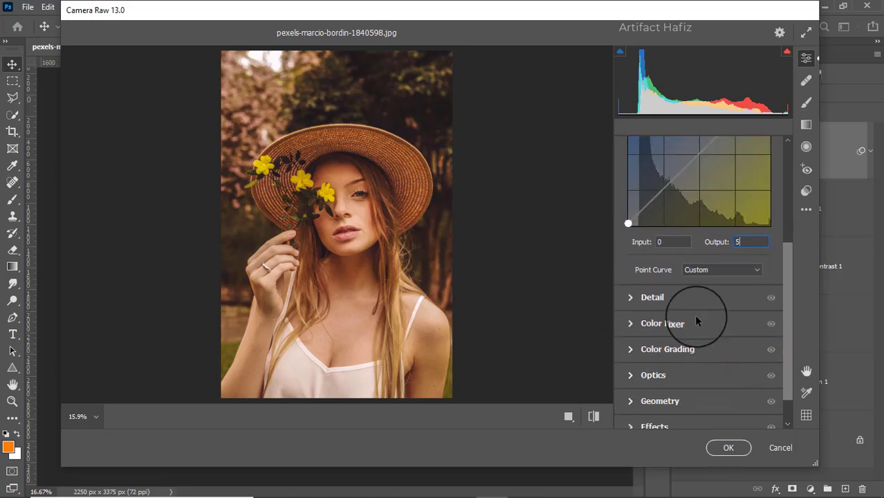
{"action": "left_click", "coordinate": [631, 299]}
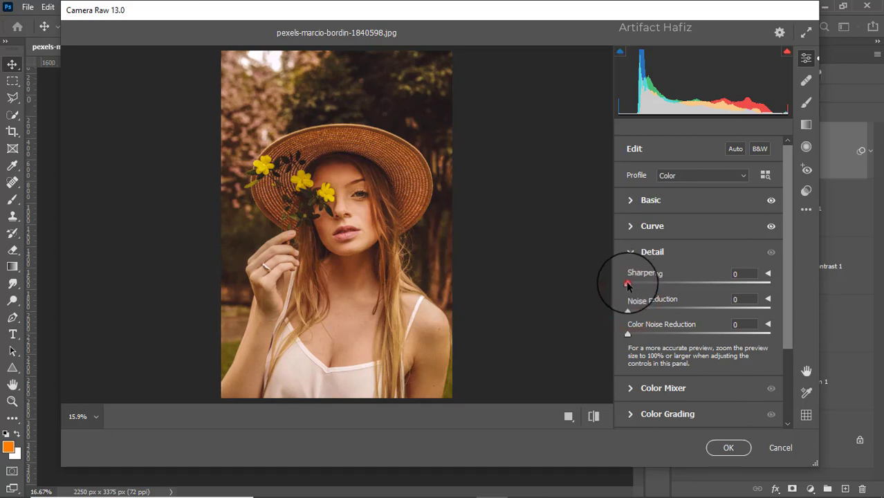
{"action": "left_click_drag", "start_coordinate": [627, 283], "coordinate": [639, 296]}
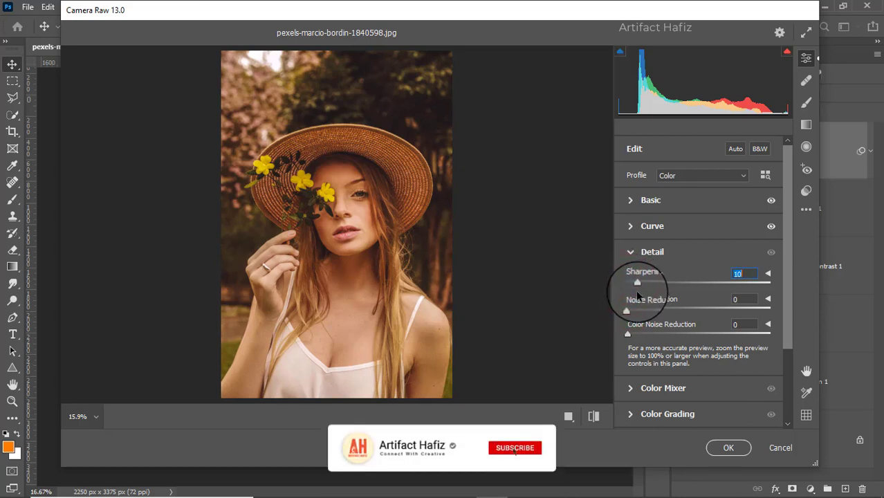
{"action": "left_click", "coordinate": [629, 309]}
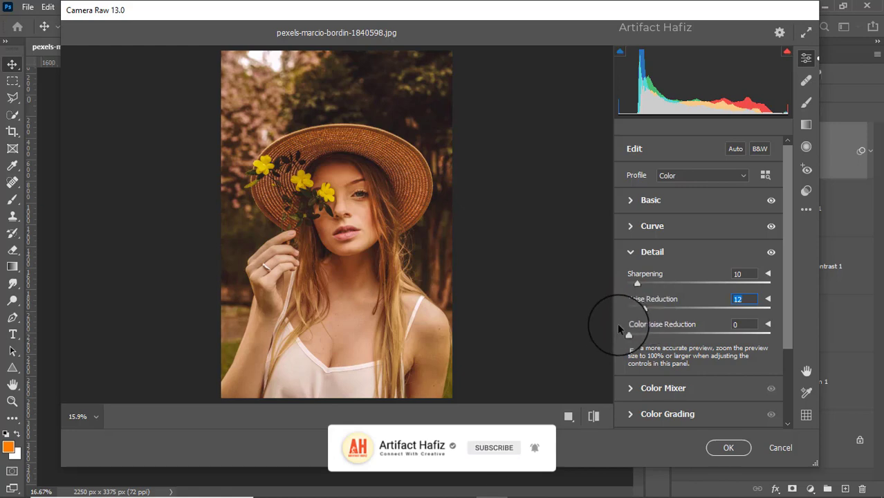
{"action": "left_click_drag", "start_coordinate": [627, 335], "coordinate": [639, 339]}
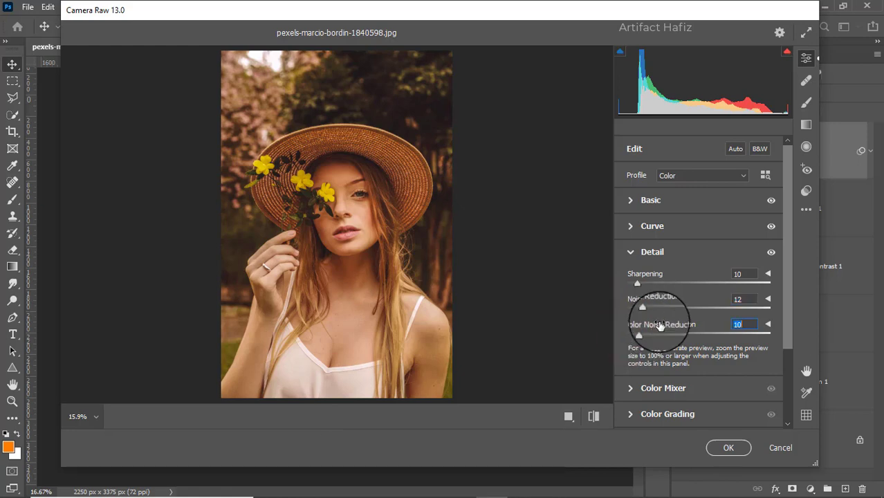
Step: In the Color Mixer, set HSL saturation to Reds +13, Oranges -23, Yellows -100, Greens -63, Aquas +17 and Blues +13
{"action": "scroll", "coordinate": [633, 331], "scroll_direction": "down", "scroll_amount": 2}
{"action": "left_click", "coordinate": [636, 325]}
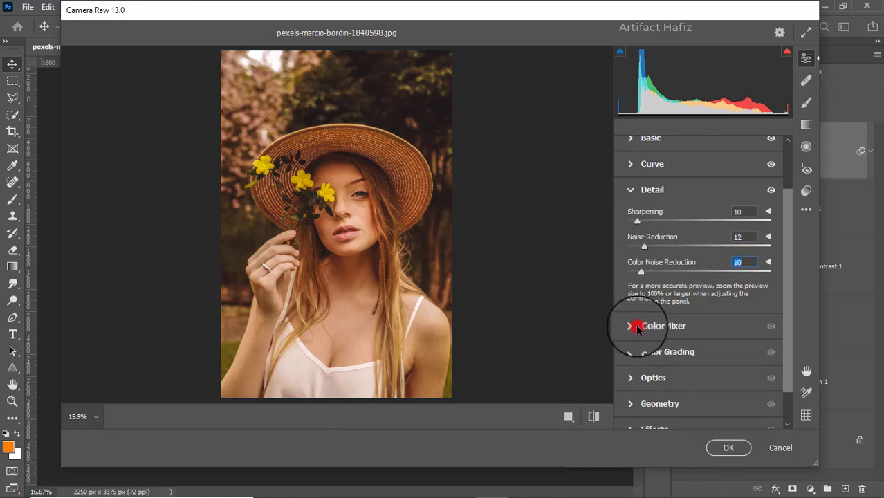
{"action": "left_click", "coordinate": [670, 219]}
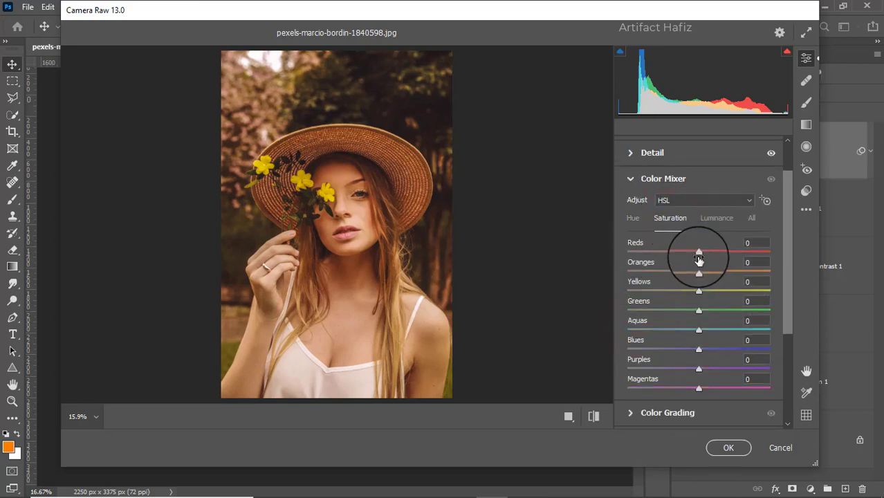
{"action": "mouse_move", "coordinate": [699, 252]}
{"action": "left_mouse_down"}
{"action": "mouse_move", "coordinate": [766, 255]}
{"action": "mouse_move", "coordinate": [689, 258]}
{"action": "mouse_move", "coordinate": [707, 257]}
{"action": "left_mouse_up"}
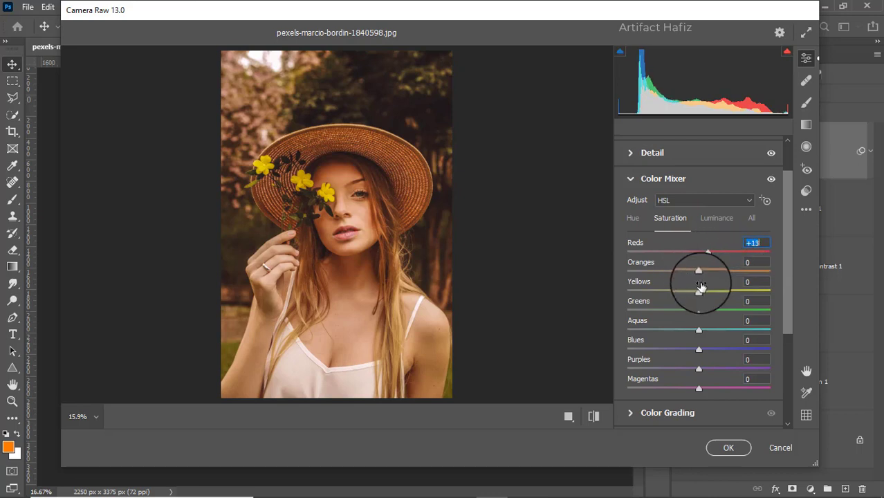
{"action": "left_click_drag", "start_coordinate": [698, 291], "coordinate": [604, 298]}
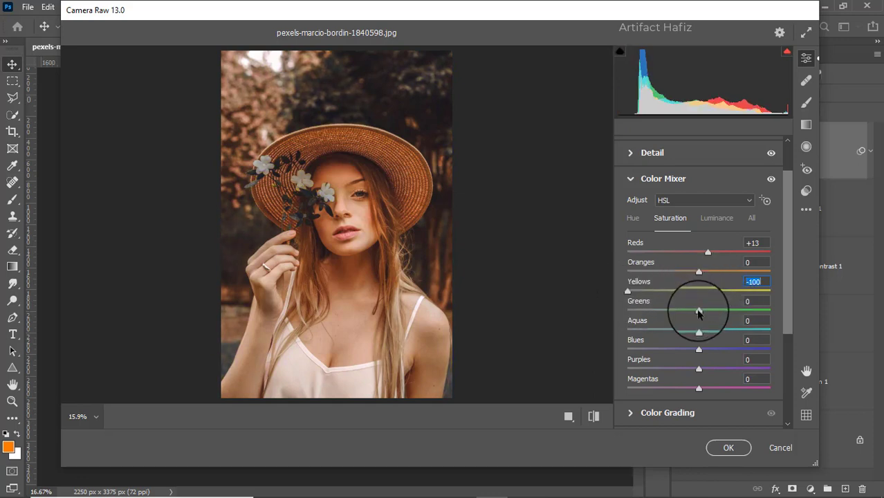
{"action": "left_click_drag", "start_coordinate": [698, 310], "coordinate": [652, 309]}
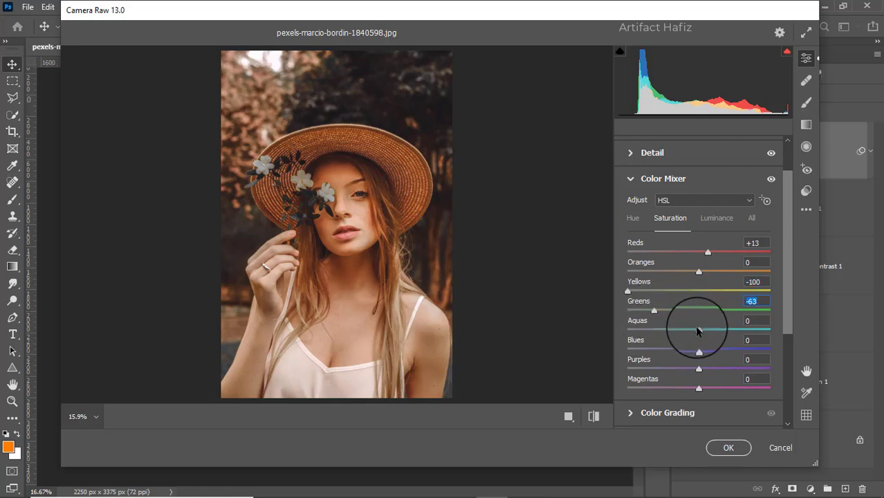
{"action": "left_click_drag", "start_coordinate": [698, 329], "coordinate": [707, 350]}
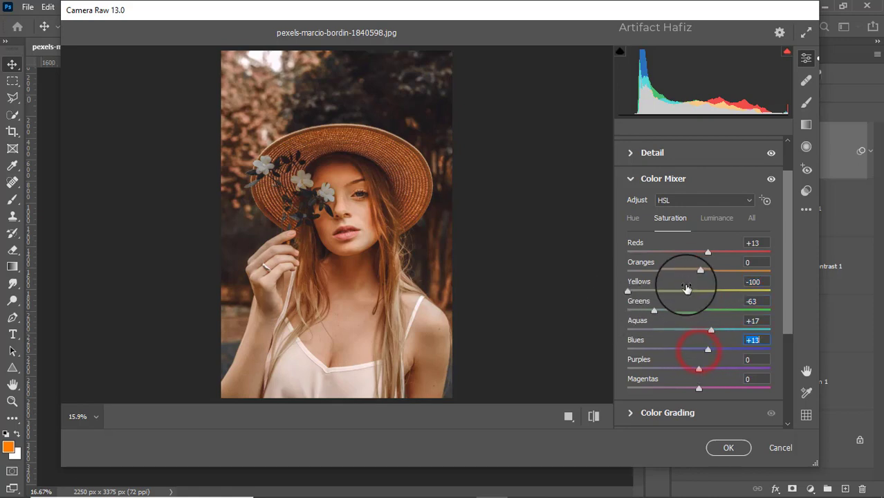
{"action": "left_click_drag", "start_coordinate": [695, 275], "coordinate": [682, 276]}
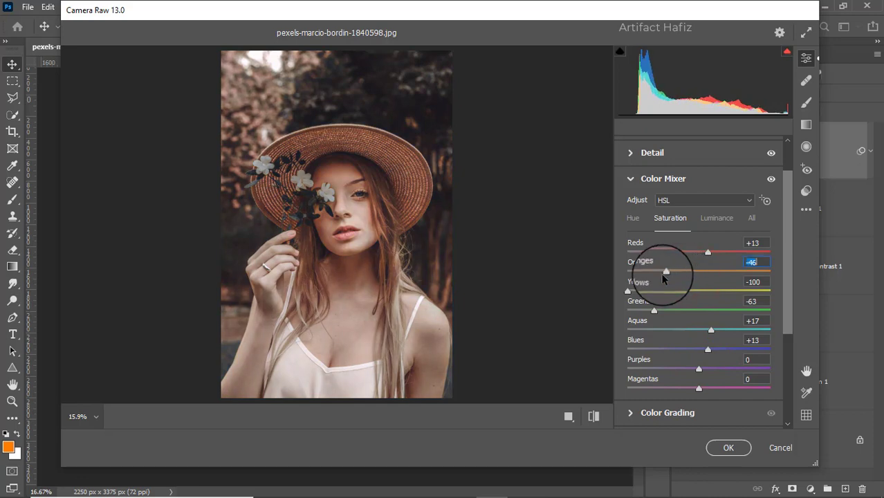
{"action": "left_click_drag", "start_coordinate": [663, 276], "coordinate": [683, 282]}
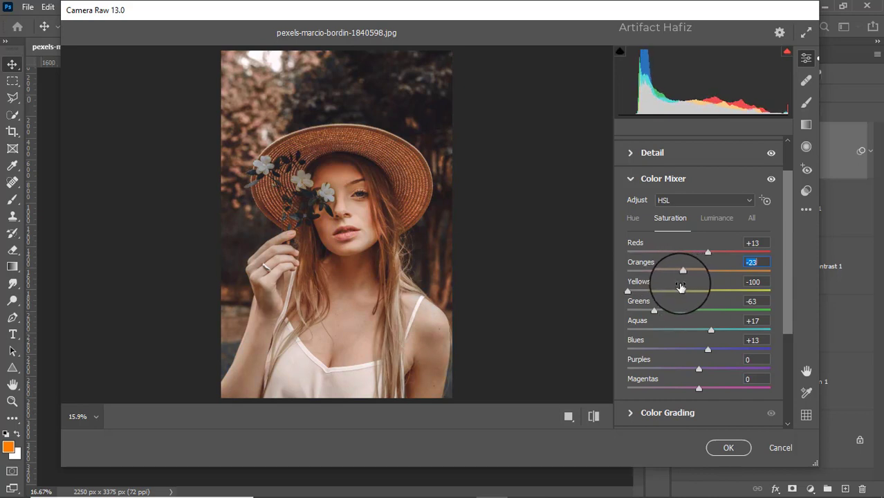
Step: Adjust the Color Mixer luminance with Oranges at +2 and Aquas at -20, and fine-tune the Yellows and Greens
{"action": "left_click", "coordinate": [706, 215]}
{"action": "mouse_move", "coordinate": [698, 274]}
{"action": "left_mouse_down"}
{"action": "mouse_move", "coordinate": [712, 272]}
{"action": "mouse_move", "coordinate": [700, 278]}
{"action": "left_mouse_up"}
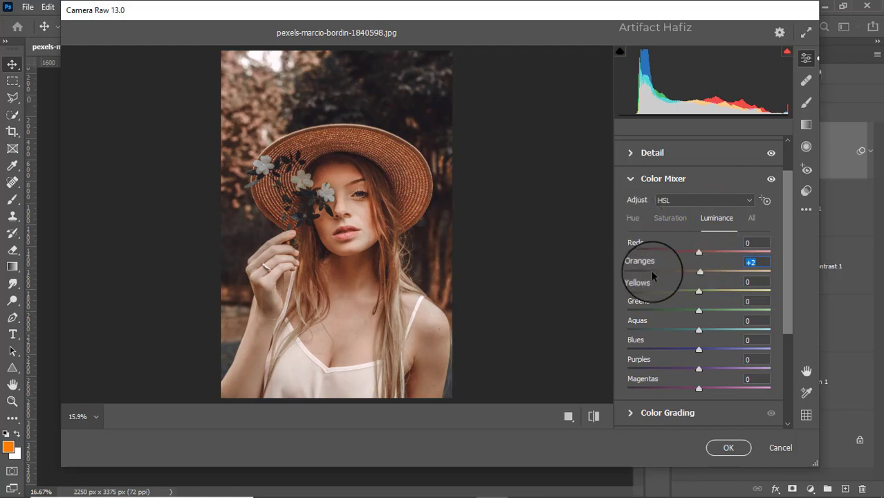
{"action": "left_click_drag", "start_coordinate": [695, 333], "coordinate": [684, 331]}
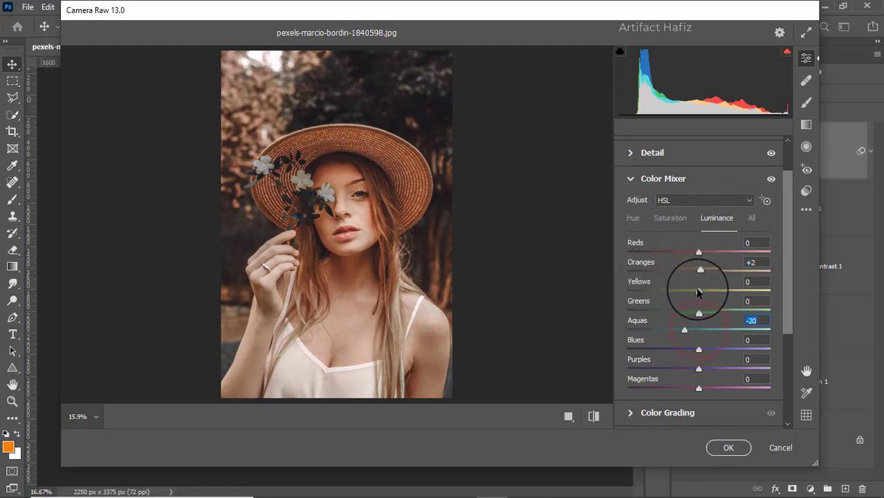
{"action": "left_click_drag", "start_coordinate": [698, 290], "coordinate": [695, 311]}
Step: Set the Color Mixer hue values to Oranges +6, Yellows +15, Greens -5 and Aquas -5
{"action": "left_click", "coordinate": [633, 218]}
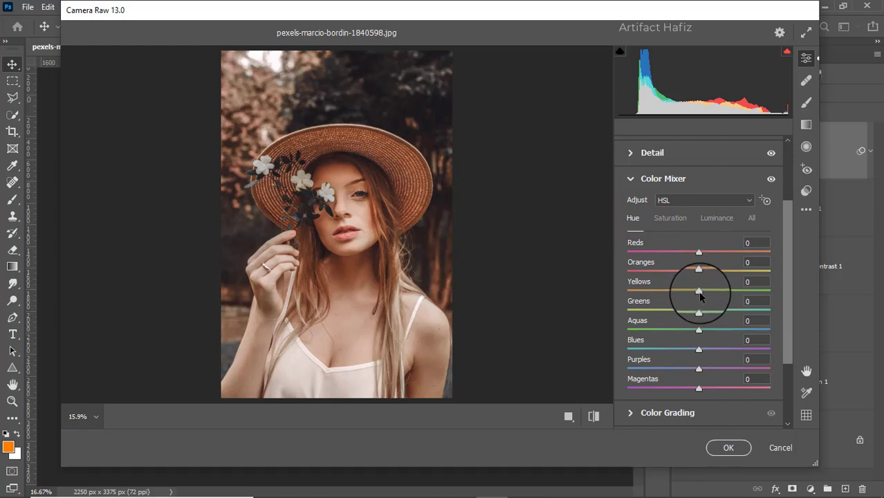
{"action": "left_click_drag", "start_coordinate": [698, 330], "coordinate": [667, 292]}
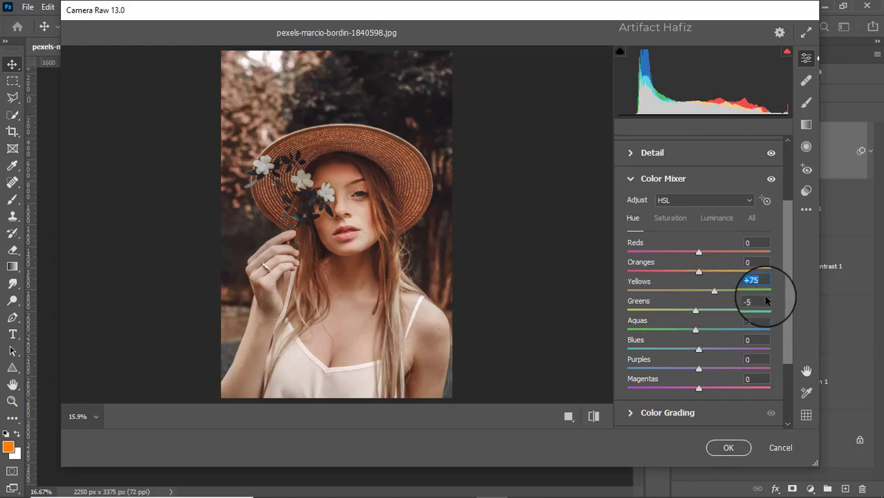
{"action": "left_click_drag", "start_coordinate": [762, 291], "coordinate": [765, 299]}
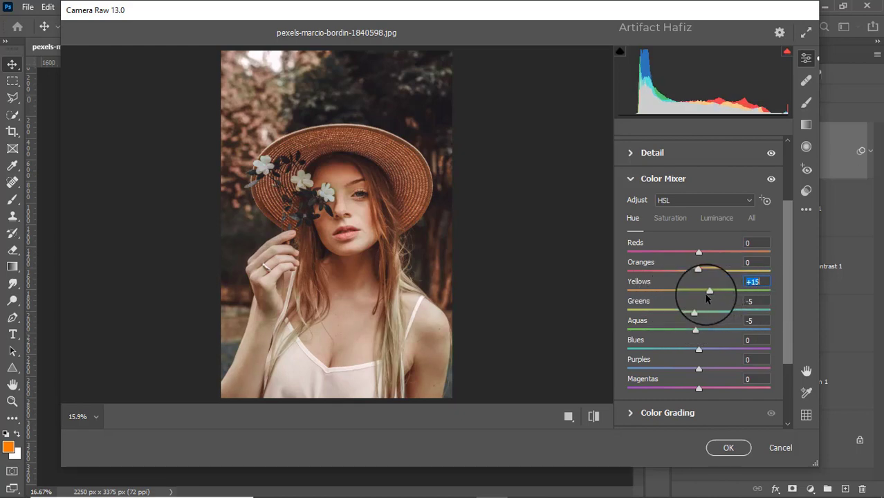
{"action": "mouse_move", "coordinate": [705, 295]}
{"action": "left_mouse_down"}
{"action": "mouse_move", "coordinate": [764, 285]}
{"action": "mouse_move", "coordinate": [715, 299]}
{"action": "left_mouse_up"}
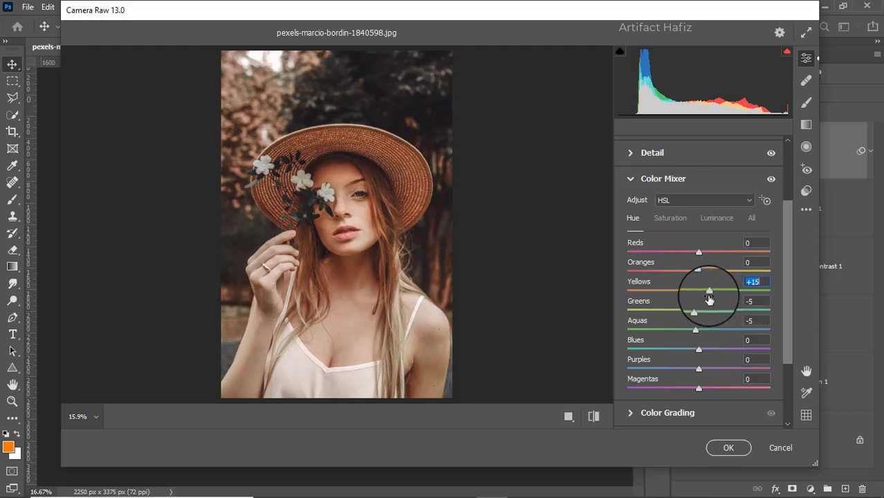
{"action": "mouse_move", "coordinate": [696, 271]}
{"action": "left_mouse_down"}
{"action": "mouse_move", "coordinate": [730, 274]}
{"action": "mouse_move", "coordinate": [705, 278]}
{"action": "left_mouse_up"}
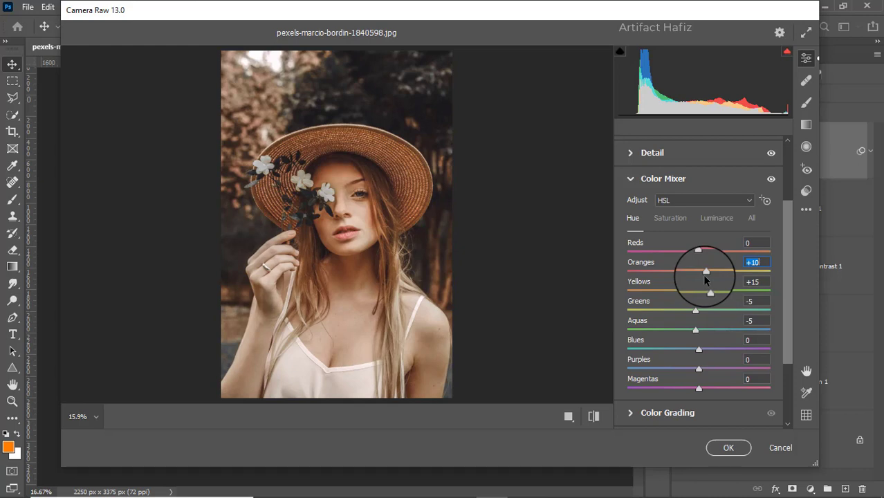
Step: Color grade the midtones with a green tint at saturation 13, the shadows with hue 277 and saturation 9, and the highlights with a magenta tint
{"action": "scroll", "coordinate": [692, 276], "scroll_direction": "down", "scroll_amount": 5}
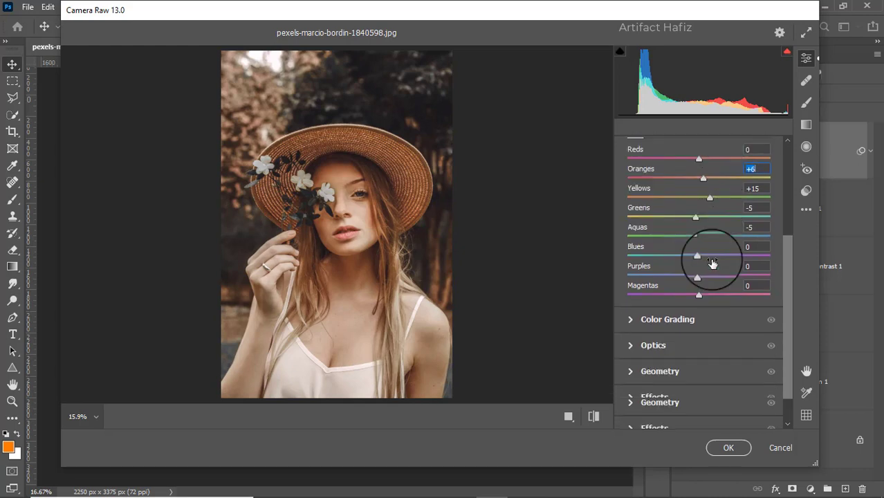
{"action": "left_click", "coordinate": [653, 312]}
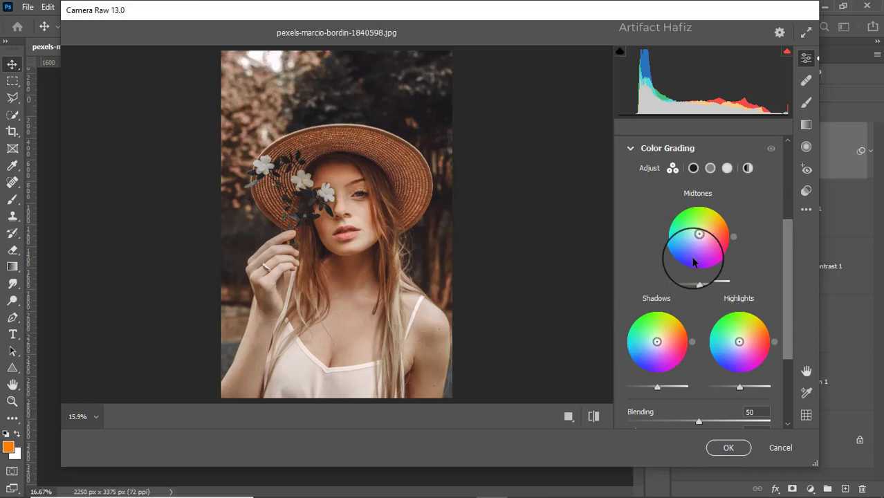
{"action": "mouse_move", "coordinate": [694, 261]}
{"action": "left_mouse_down"}
{"action": "mouse_move", "coordinate": [711, 148]}
{"action": "mouse_move", "coordinate": [724, 168]}
{"action": "mouse_move", "coordinate": [650, 264]}
{"action": "mouse_move", "coordinate": [715, 194]}
{"action": "mouse_move", "coordinate": [795, 238]}
{"action": "mouse_move", "coordinate": [750, 207]}
{"action": "mouse_move", "coordinate": [641, 237]}
{"action": "mouse_move", "coordinate": [659, 180]}
{"action": "mouse_move", "coordinate": [693, 168]}
{"action": "mouse_move", "coordinate": [637, 230]}
{"action": "mouse_move", "coordinate": [665, 171]}
{"action": "left_mouse_up"}
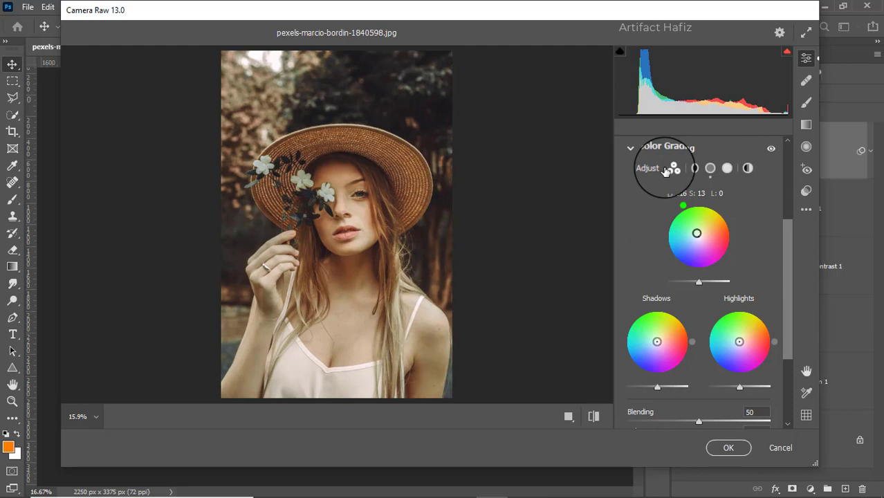
{"action": "left_click_drag", "start_coordinate": [657, 341], "coordinate": [656, 343]}
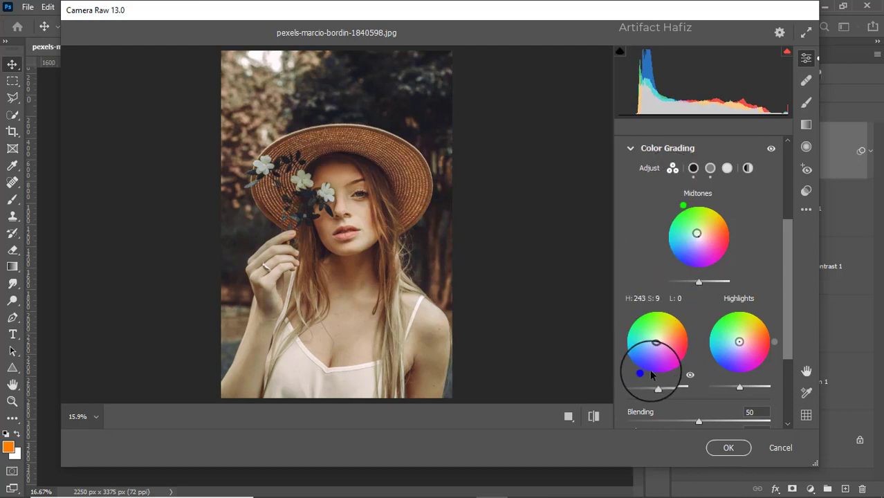
{"action": "mouse_move", "coordinate": [641, 374]}
{"action": "left_mouse_down"}
{"action": "mouse_move", "coordinate": [611, 321]}
{"action": "mouse_move", "coordinate": [643, 384]}
{"action": "mouse_move", "coordinate": [665, 401]}
{"action": "left_mouse_up"}
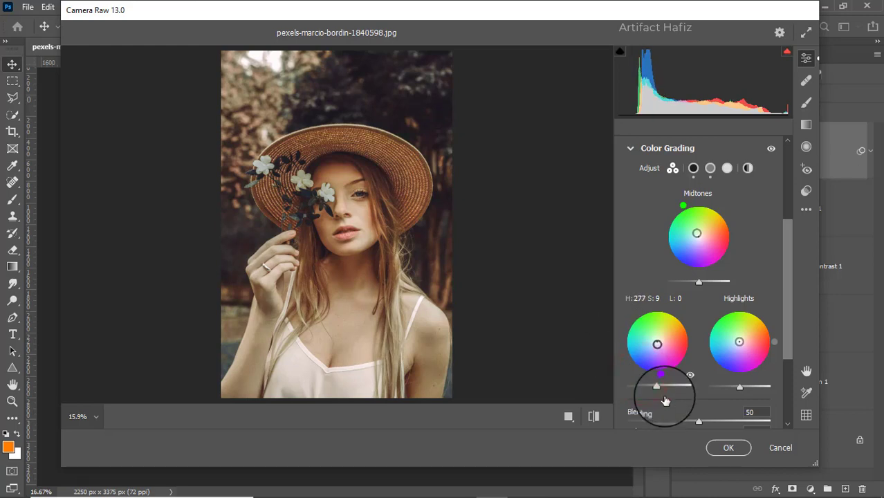
{"action": "mouse_move", "coordinate": [740, 346]}
{"action": "left_mouse_down"}
{"action": "mouse_move", "coordinate": [740, 354]}
{"action": "mouse_move", "coordinate": [737, 305]}
{"action": "mouse_move", "coordinate": [707, 354]}
{"action": "mouse_move", "coordinate": [761, 316]}
{"action": "mouse_move", "coordinate": [785, 341]}
{"action": "mouse_move", "coordinate": [695, 331]}
{"action": "mouse_move", "coordinate": [766, 321]}
{"action": "mouse_move", "coordinate": [795, 344]}
{"action": "mouse_move", "coordinate": [792, 382]}
{"action": "mouse_move", "coordinate": [779, 335]}
{"action": "left_mouse_up"}
Step: Add a slight dark vignette to the photo by setting the Vignetting effect to -5
{"action": "scroll", "coordinate": [769, 306], "scroll_direction": "down", "scroll_amount": 3}
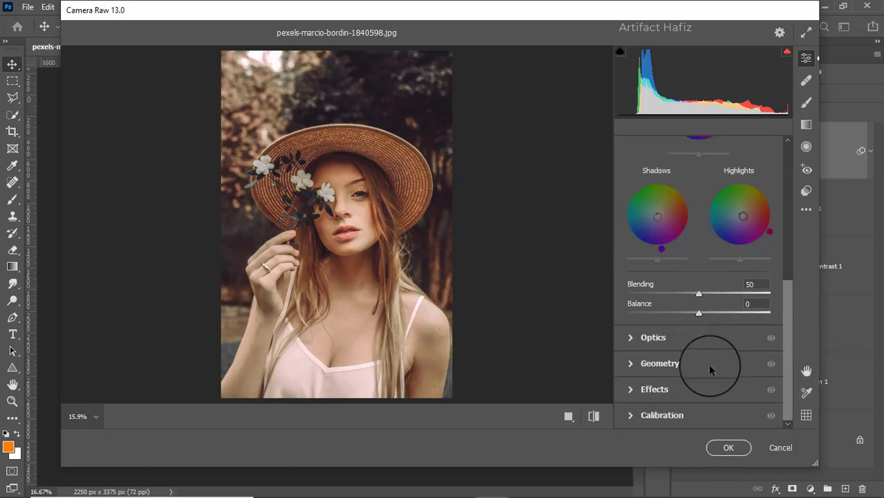
{"action": "left_click", "coordinate": [685, 386]}
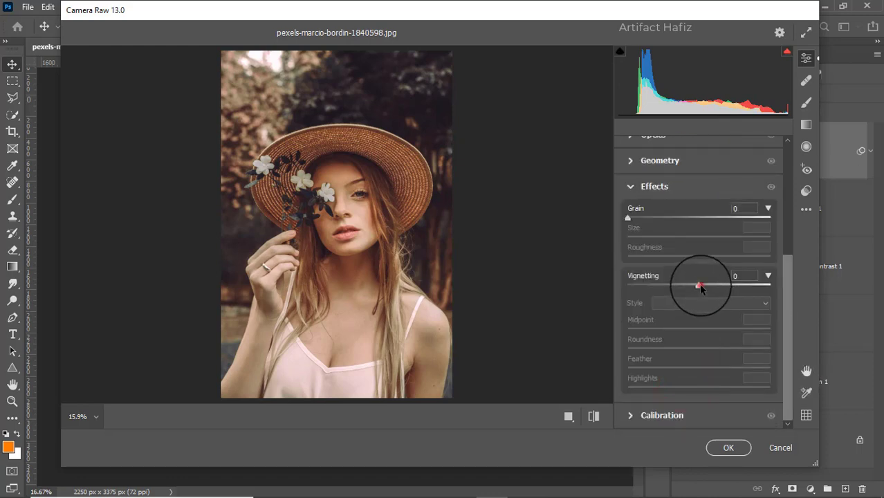
{"action": "left_click_drag", "start_coordinate": [697, 285], "coordinate": [697, 286]}
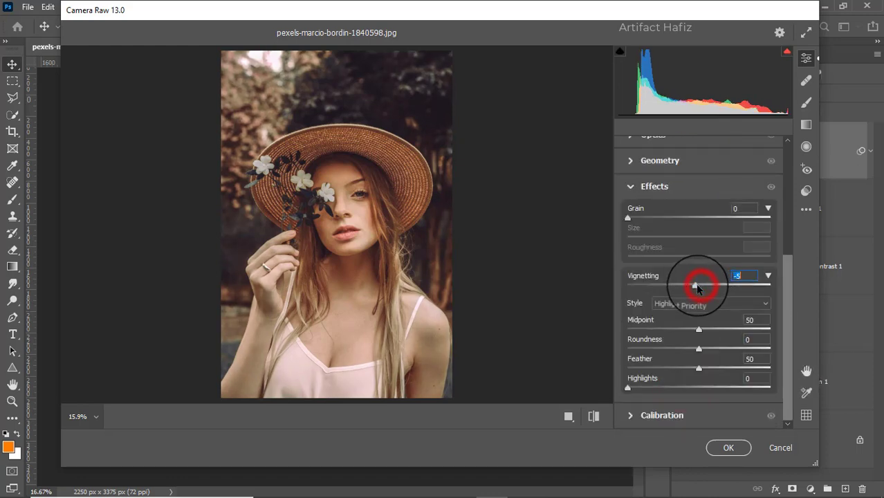
Step: Calibrate Red Primary to Hue +7 and Saturation -7, Green Primary Saturation to +5 and Blue Primary Saturation to +11, and apply the filter
{"action": "left_click", "coordinate": [650, 415]}
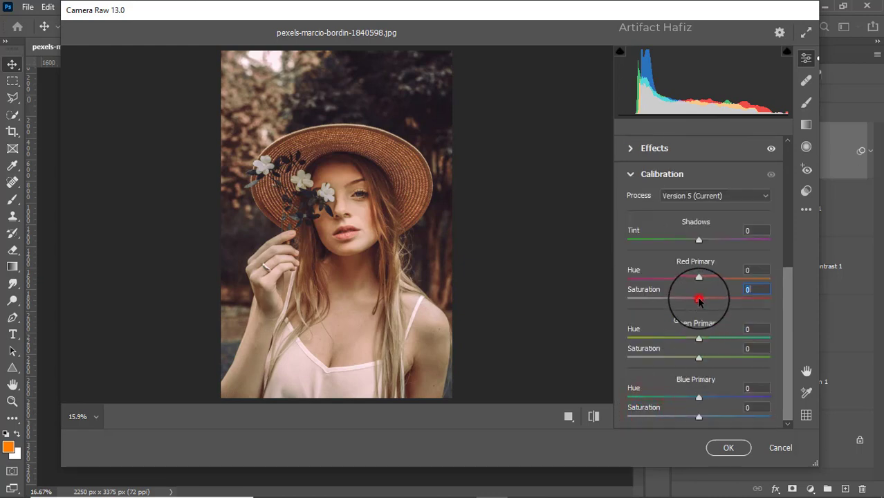
{"action": "left_click_drag", "start_coordinate": [699, 298], "coordinate": [704, 281]}
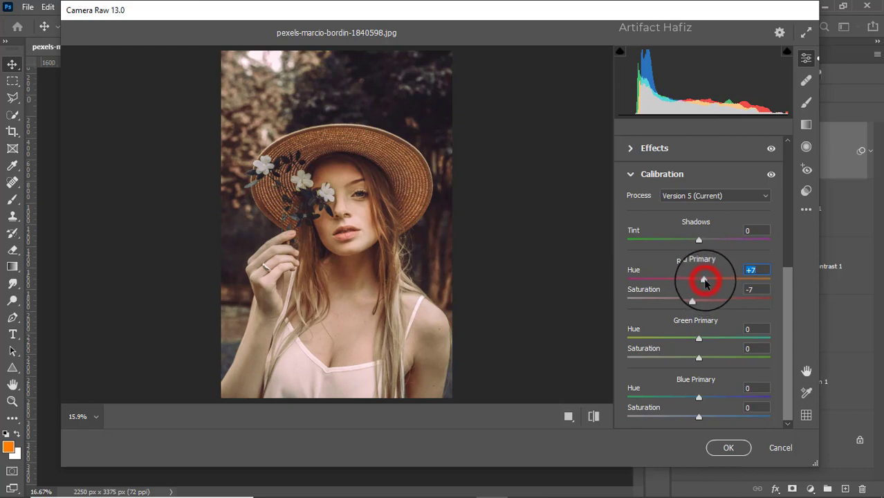
{"action": "left_click", "coordinate": [699, 358]}
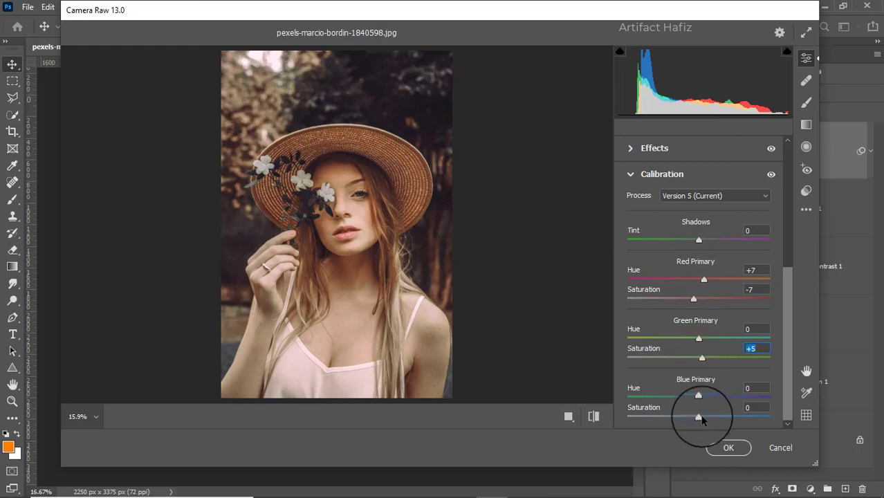
{"action": "left_click_drag", "start_coordinate": [700, 418], "coordinate": [706, 422]}
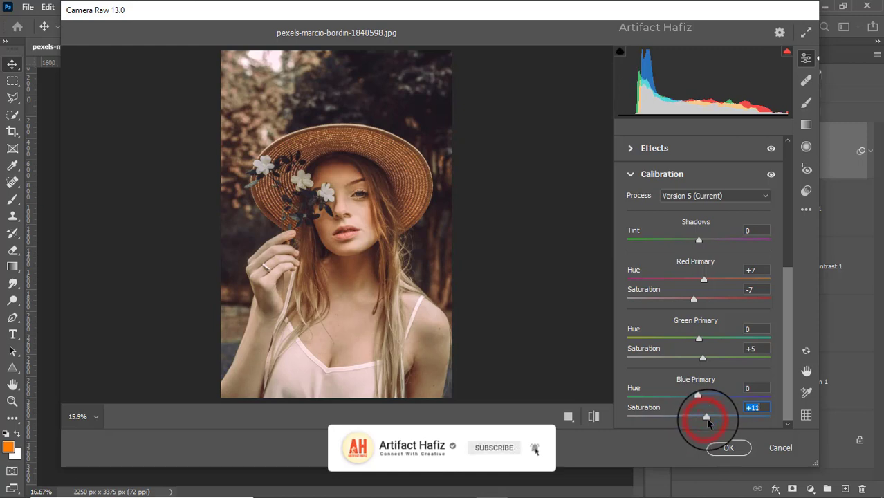
{"action": "left_click", "coordinate": [716, 451]}
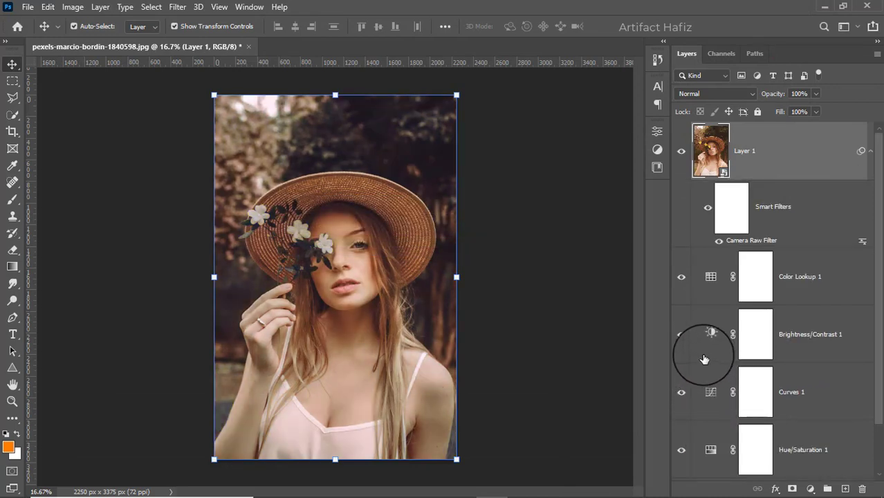
Step: Compare the graded portrait with the original by toggling the visibility of every layer except the Background
{"action": "scroll", "coordinate": [704, 359], "scroll_direction": "down", "scroll_amount": 2}
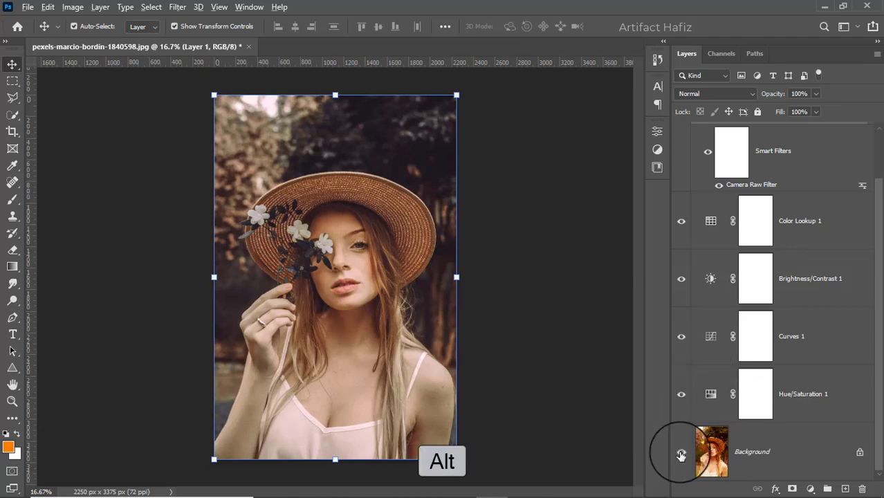
{"action": "left_click", "coordinate": [681, 453], "text": "alt"}
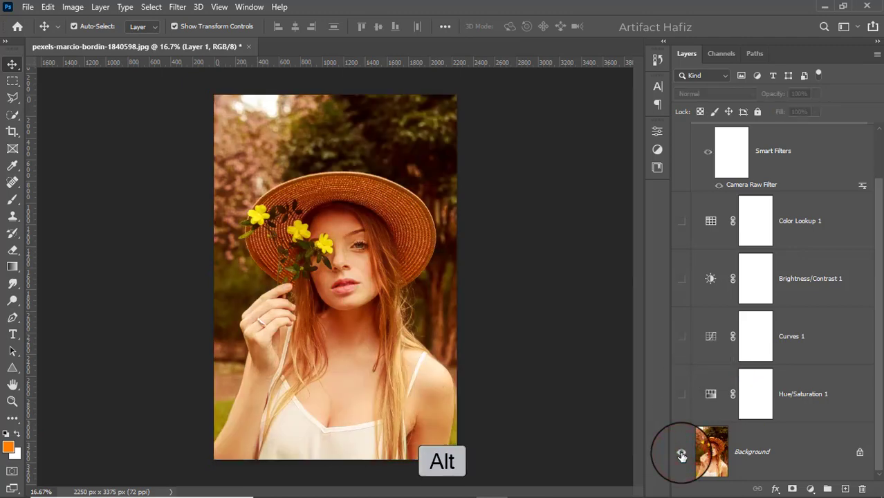
{"action": "left_click", "coordinate": [682, 453], "text": "alt"}
{"action": "left_click", "coordinate": [681, 453], "text": "alt"}
{"action": "left_click", "coordinate": [681, 453], "text": "alt"}
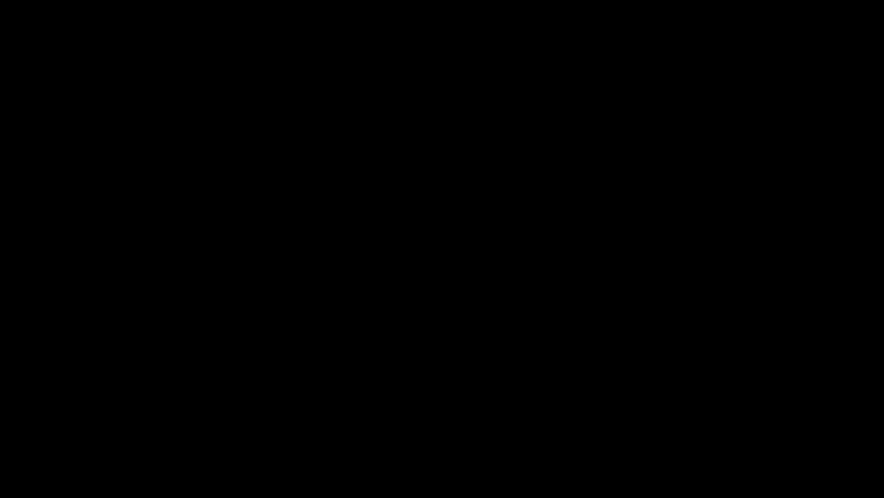